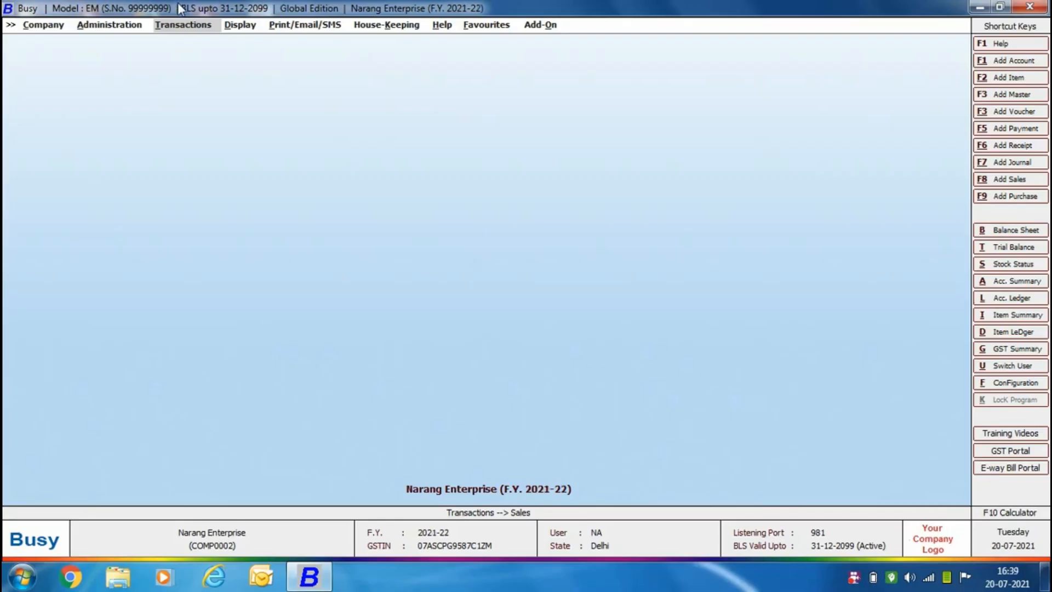
Open the GSTR-3B JSON data download utility and download the return data for April.
left_click(183, 26)
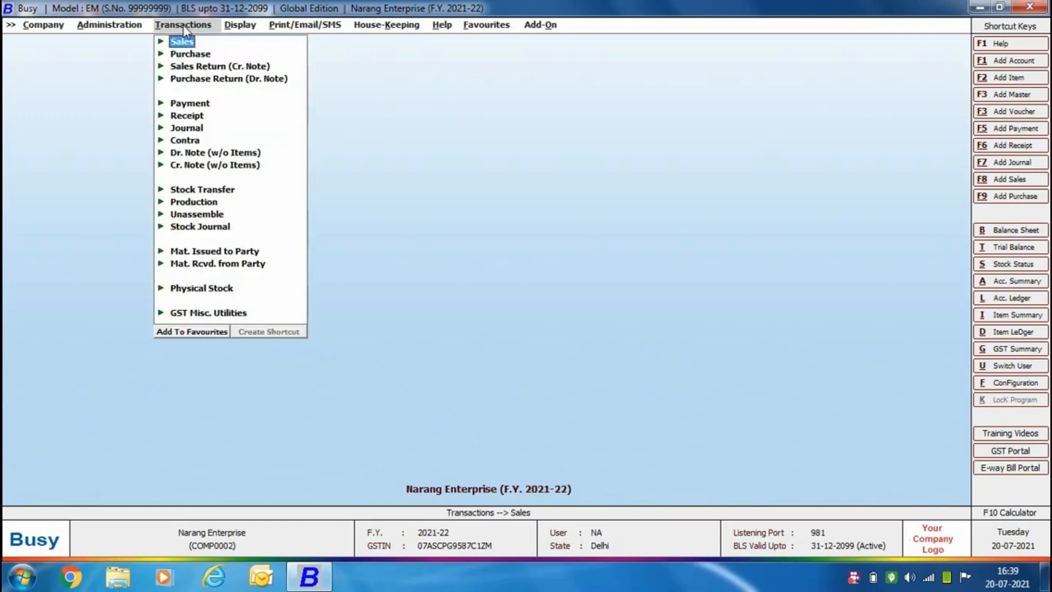
left_click(200, 315)
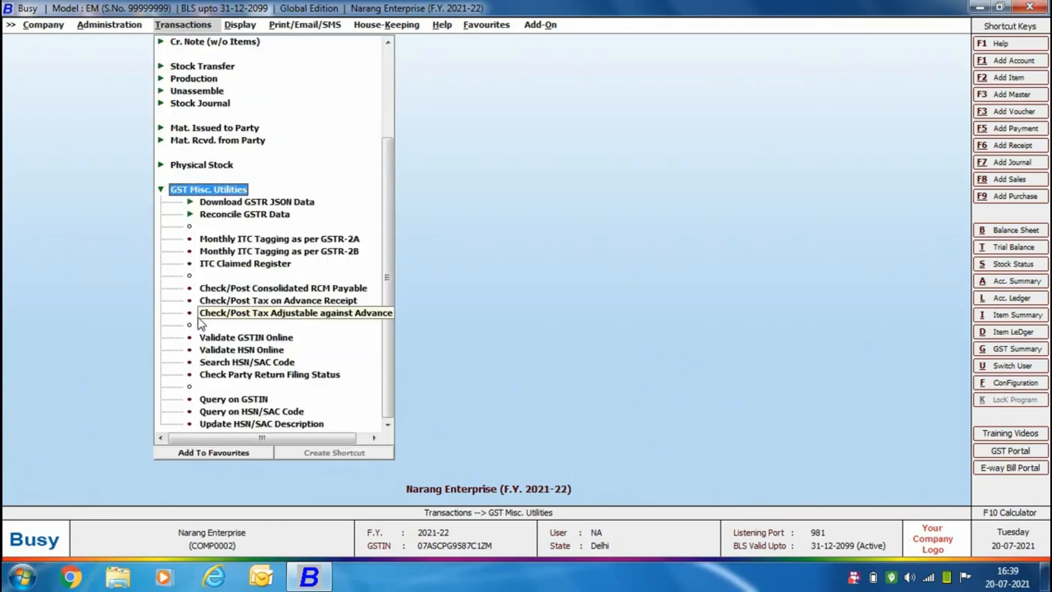
left_click(210, 203)
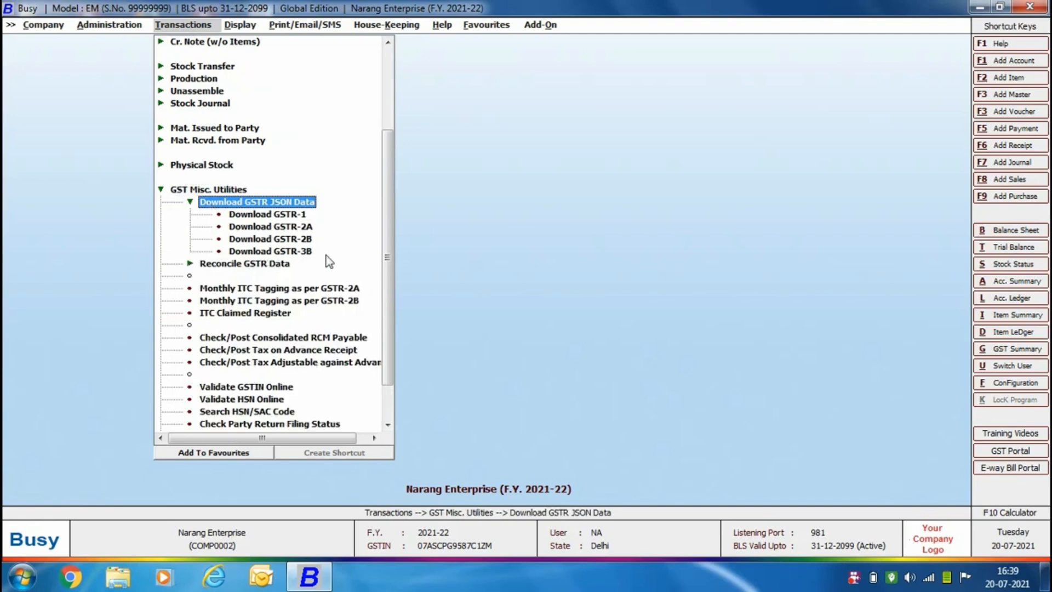
left_click(287, 253)
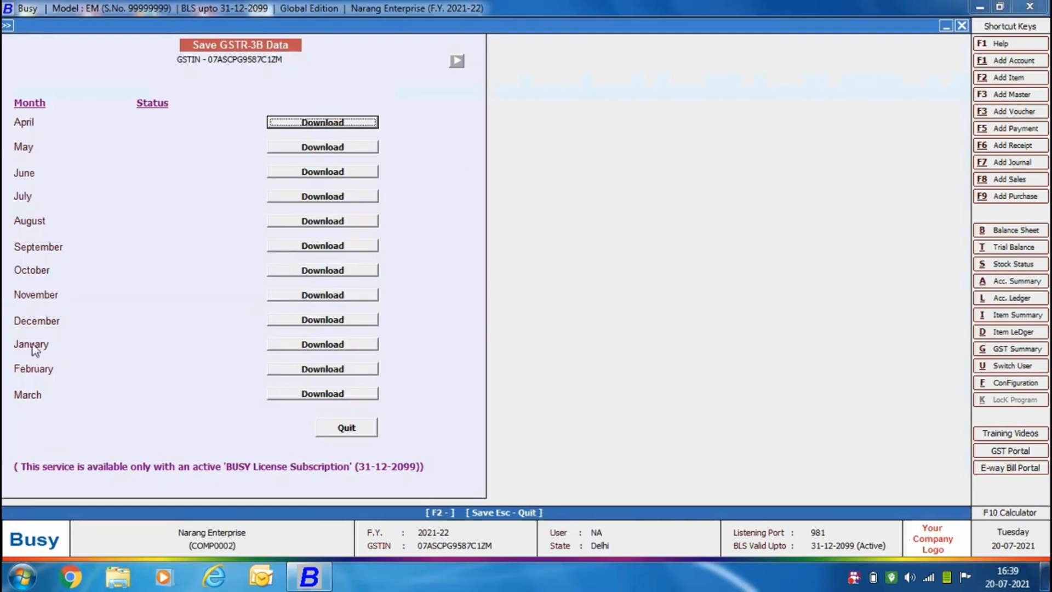
left_click(329, 126)
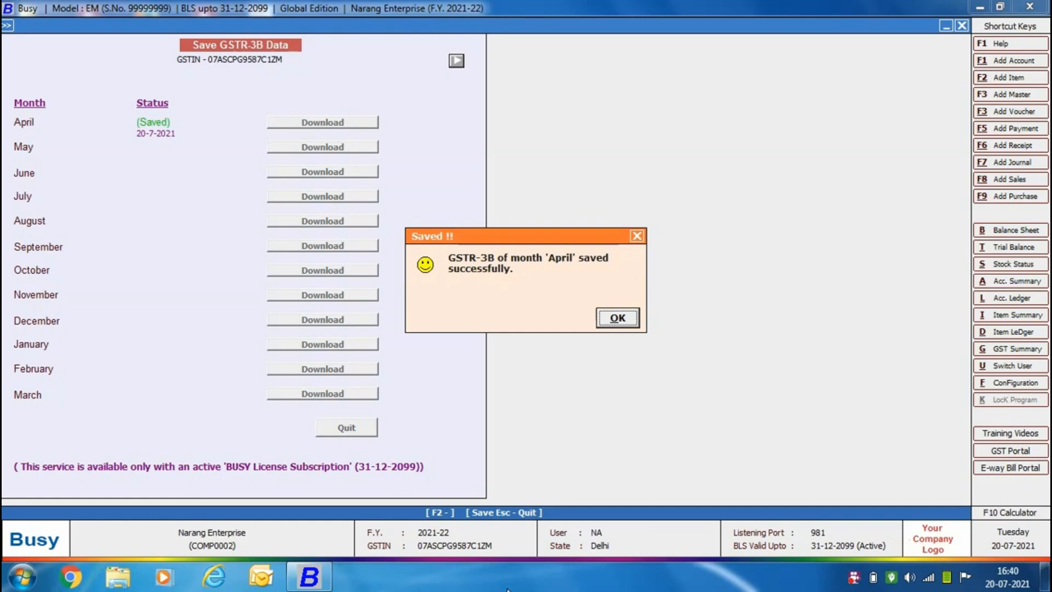
key("Return")
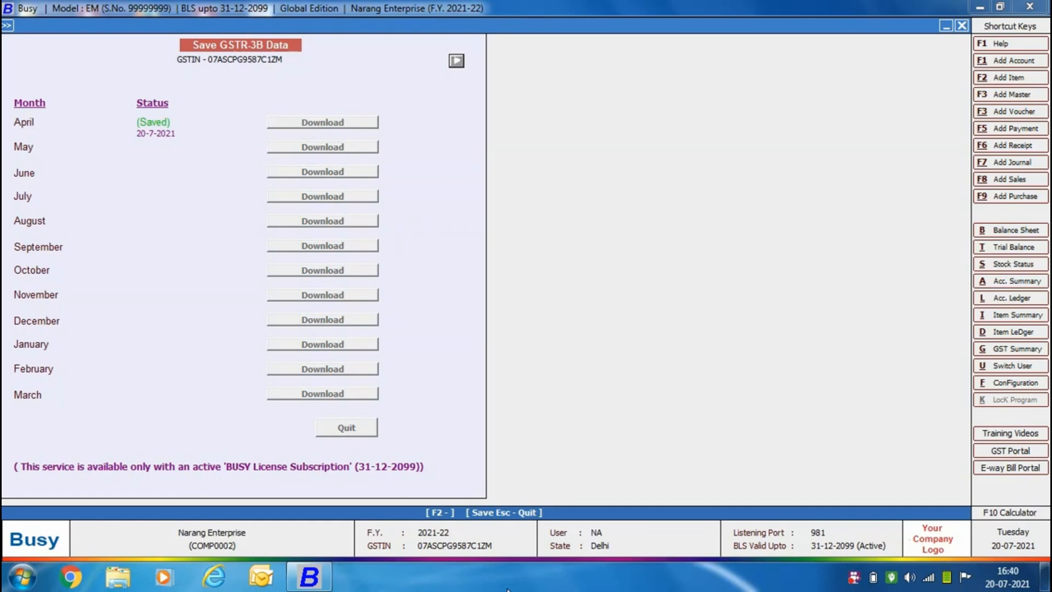
Download the GSTR-3B data for May and June and quit the download utility.
left_click(327, 147)
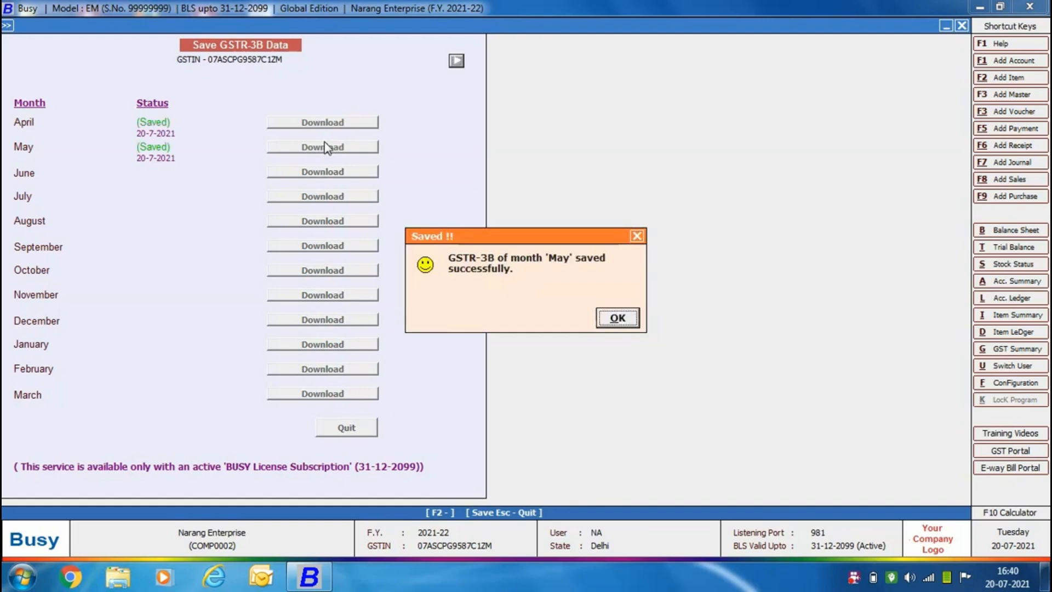
key("Return")
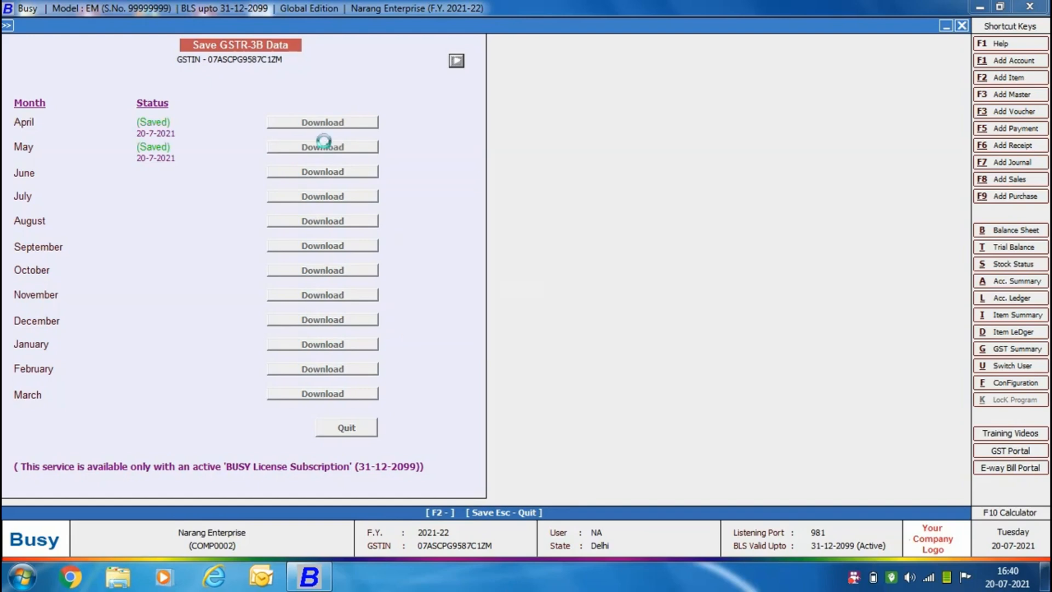
left_click(321, 170)
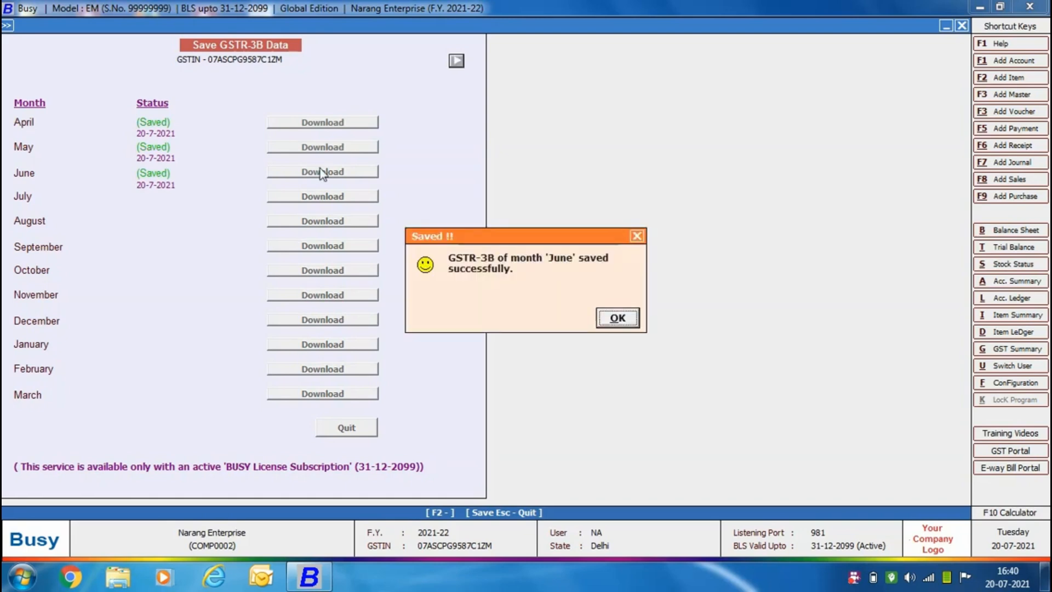
key("Return")
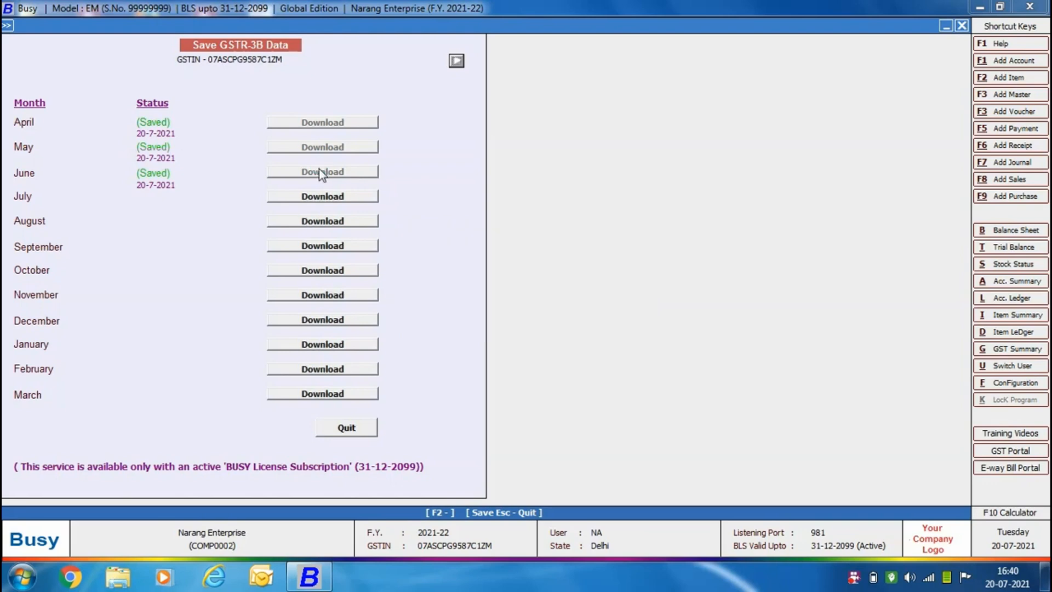
left_click(358, 426)
Start the GSTR-3B reconciliation with monthly return filing frequency and set the period from April to June.
left_click(210, 266)
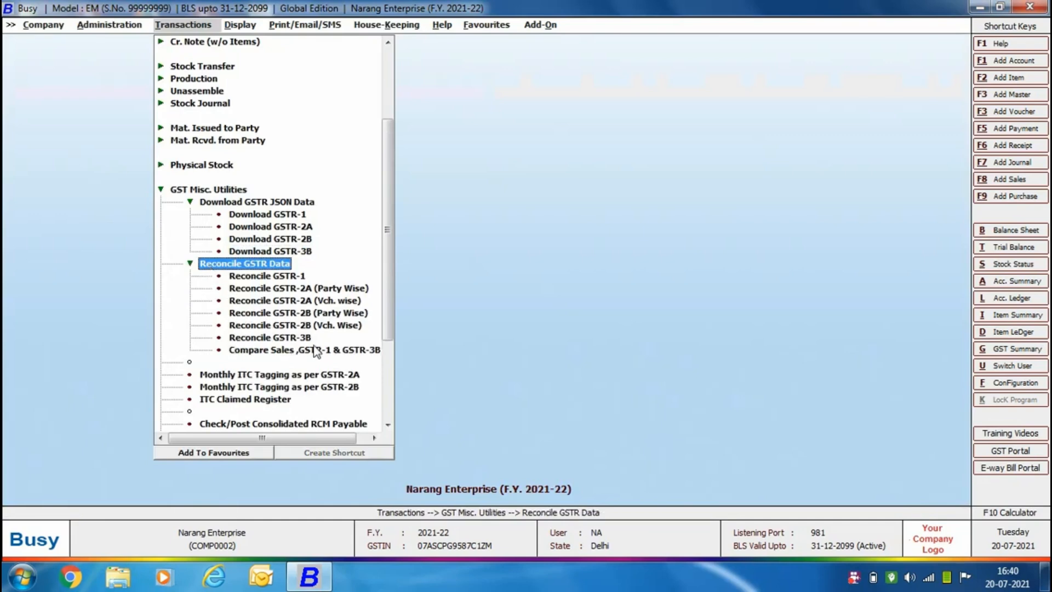
left_click(277, 342)
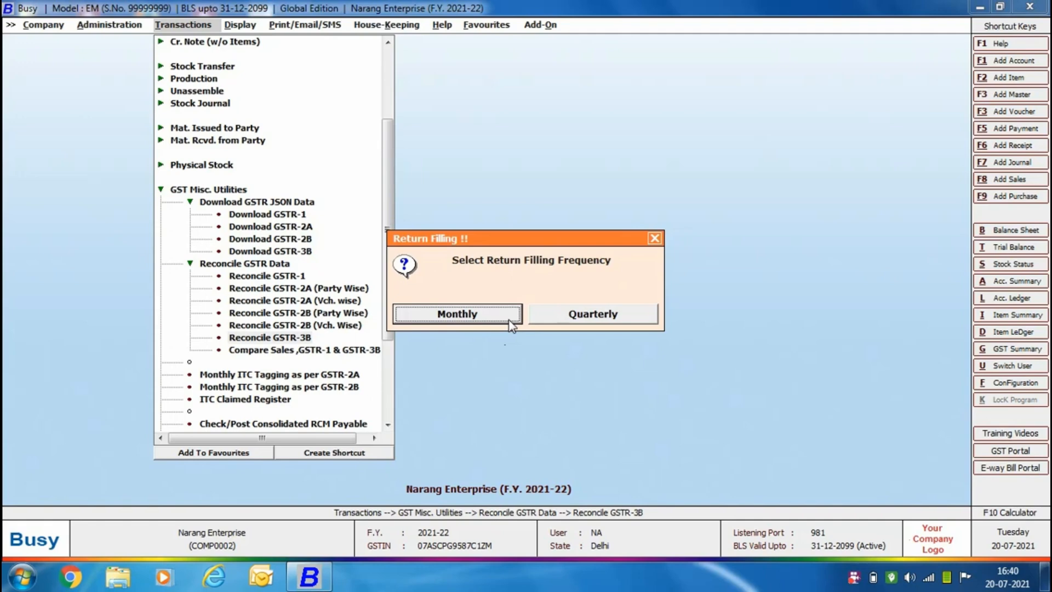
left_click(492, 314)
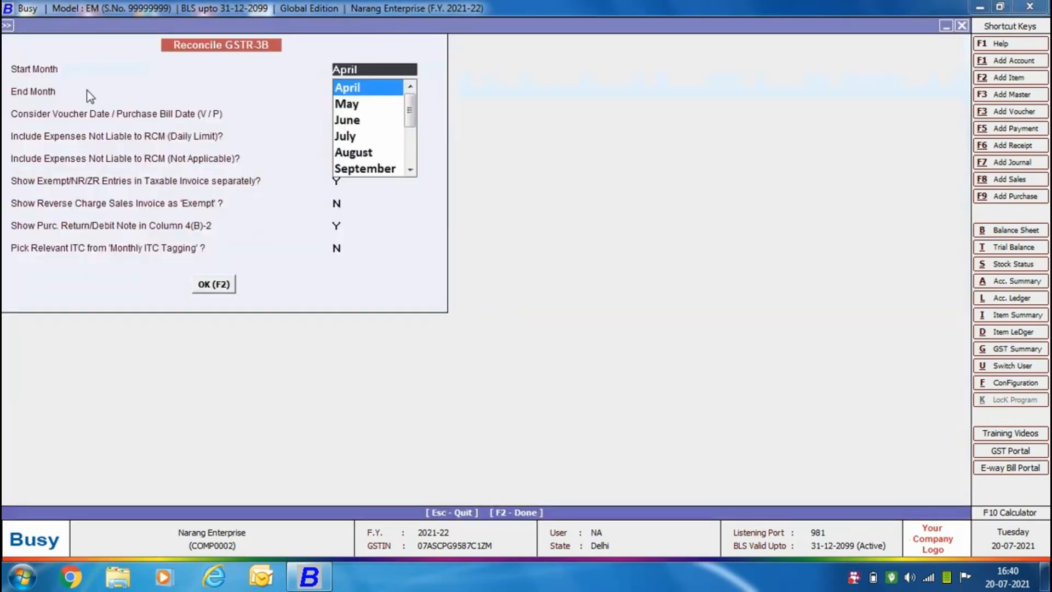
key("Return")
key("Up")
key("Return")
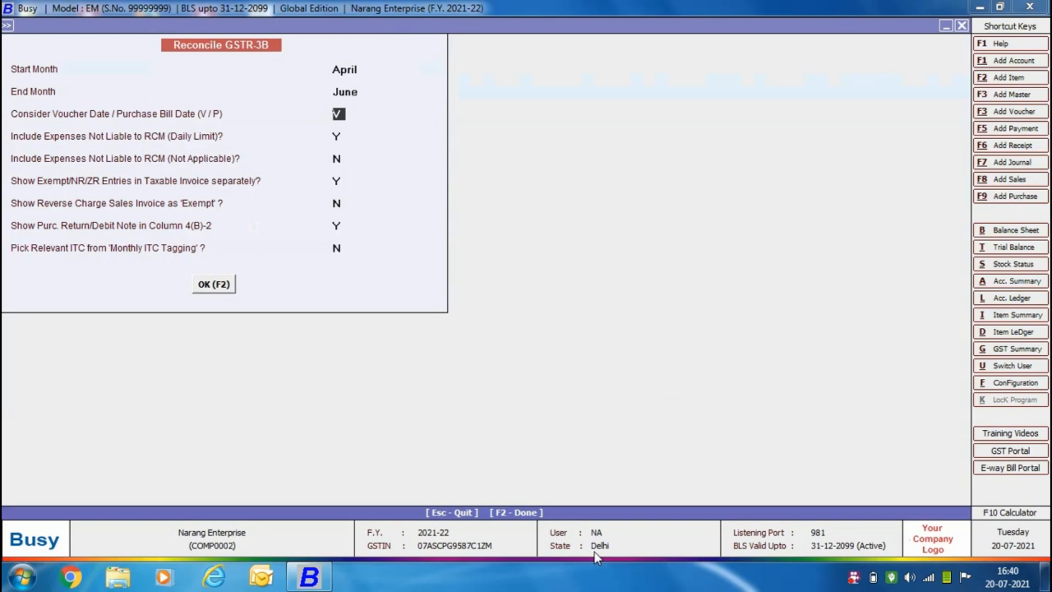
Generate the GSTR-3B reconciliation report, keeping voucher date (V) as the date basis and accepting the remaining default options.
key("Return")
key("Return")
key("Return")
key("Return")
key("Return")
key("Return")
key("Return")
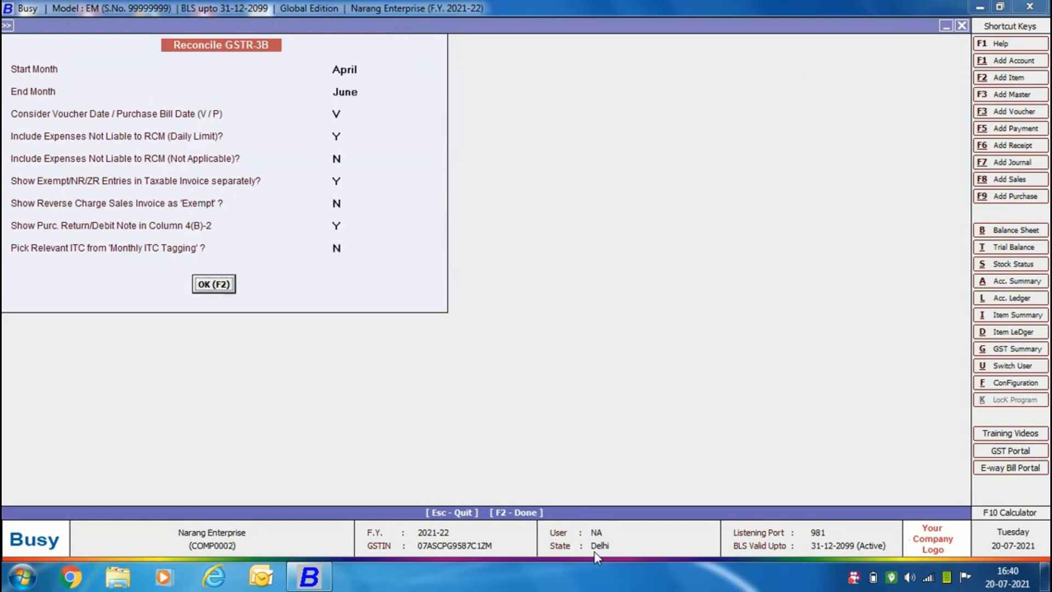
key("Return")
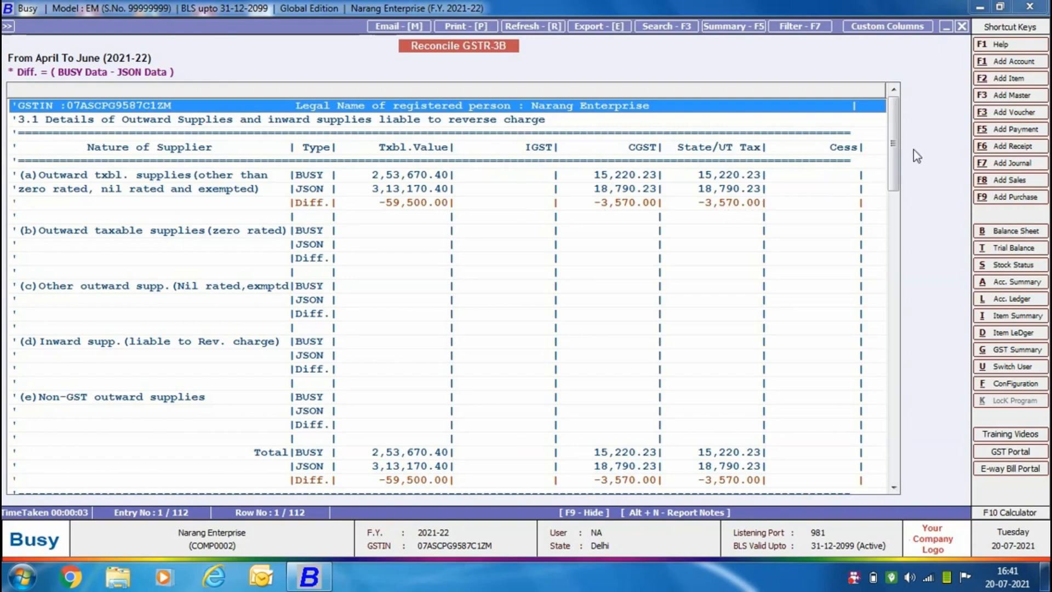
Review the differences between BUSY and JSON data from section 3.1 to section 5 of the reconciliation report, and close it.
left_click_drag(895, 153, 894, 205)
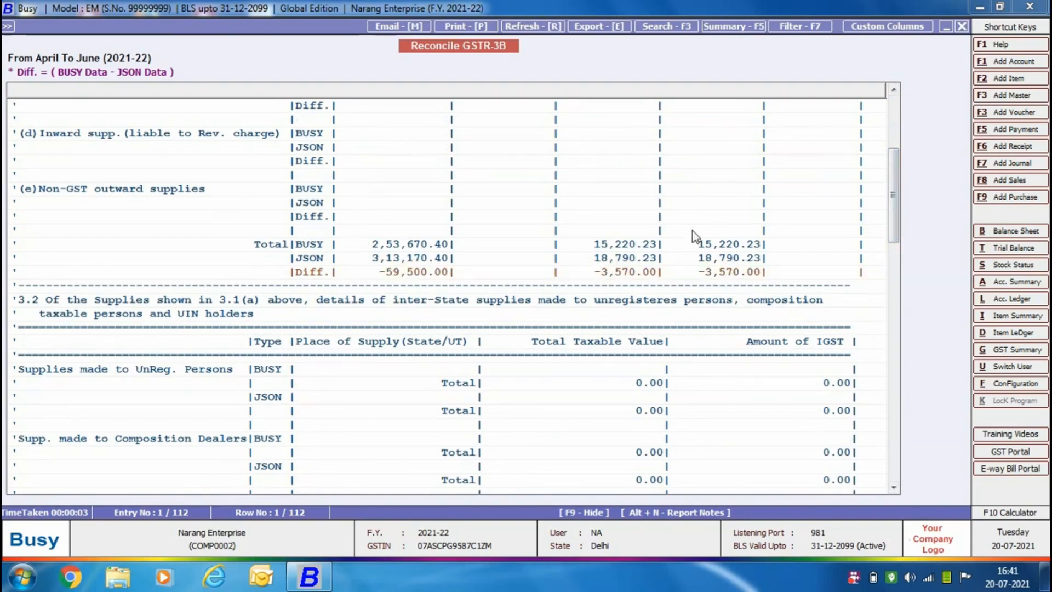
left_click_drag(890, 191, 880, 334)
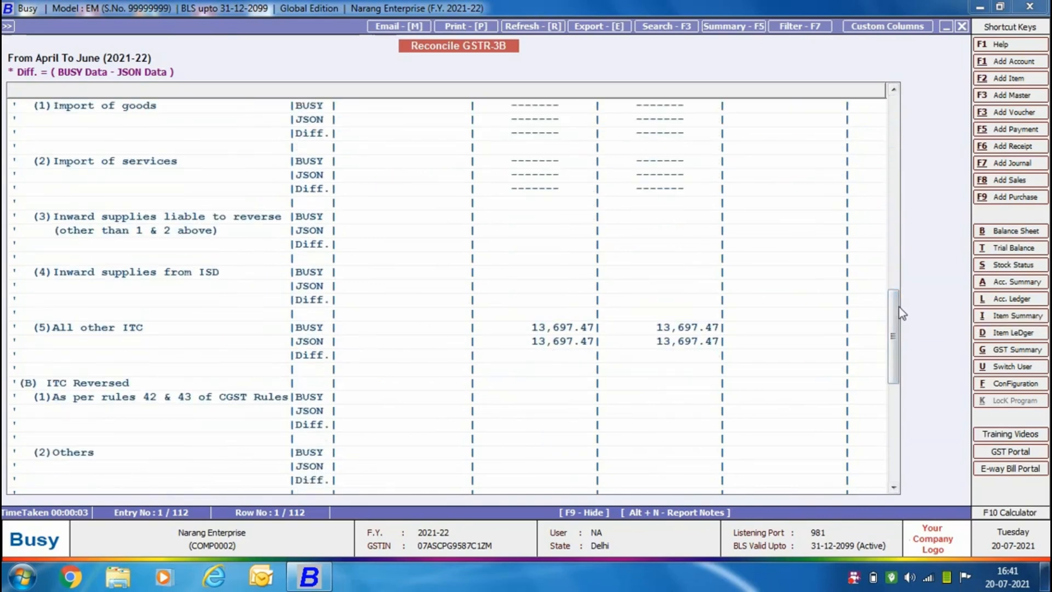
left_click_drag(895, 311, 894, 359)
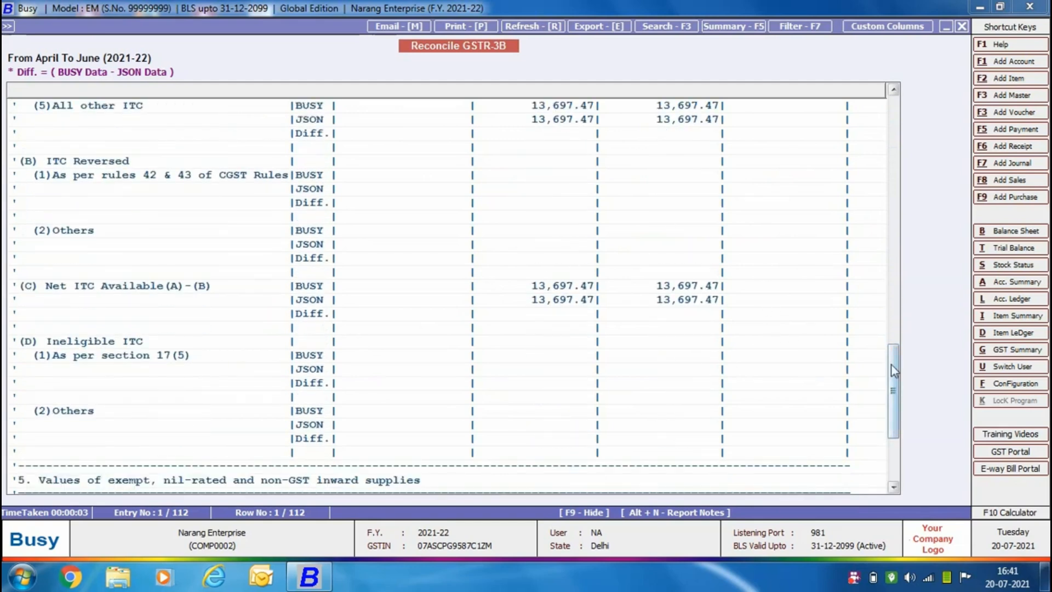
scroll(892, 366, "down", 4)
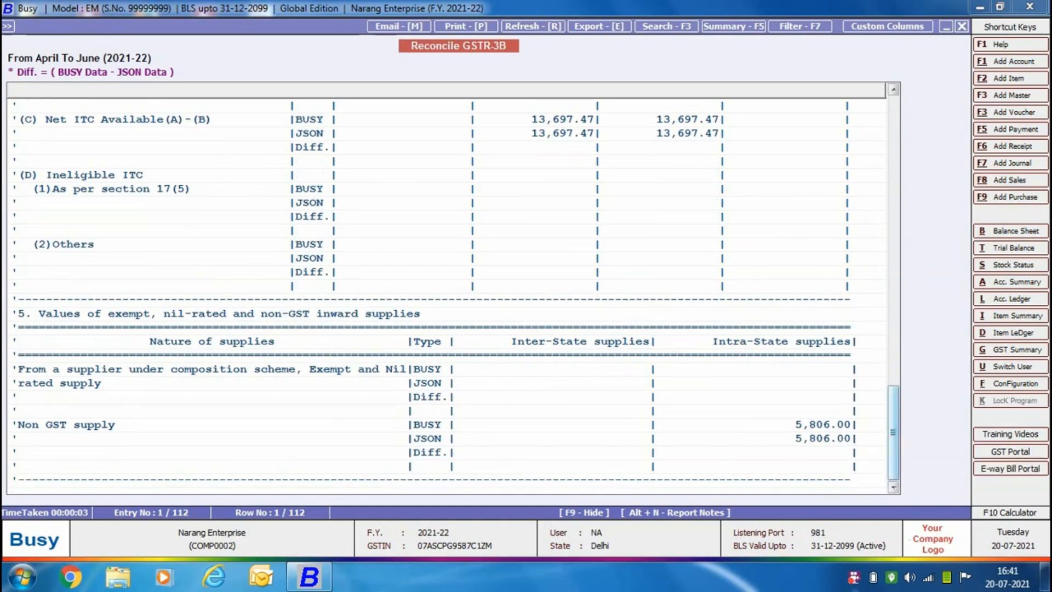
key("Escape")
key("Escape")
key("Escape")
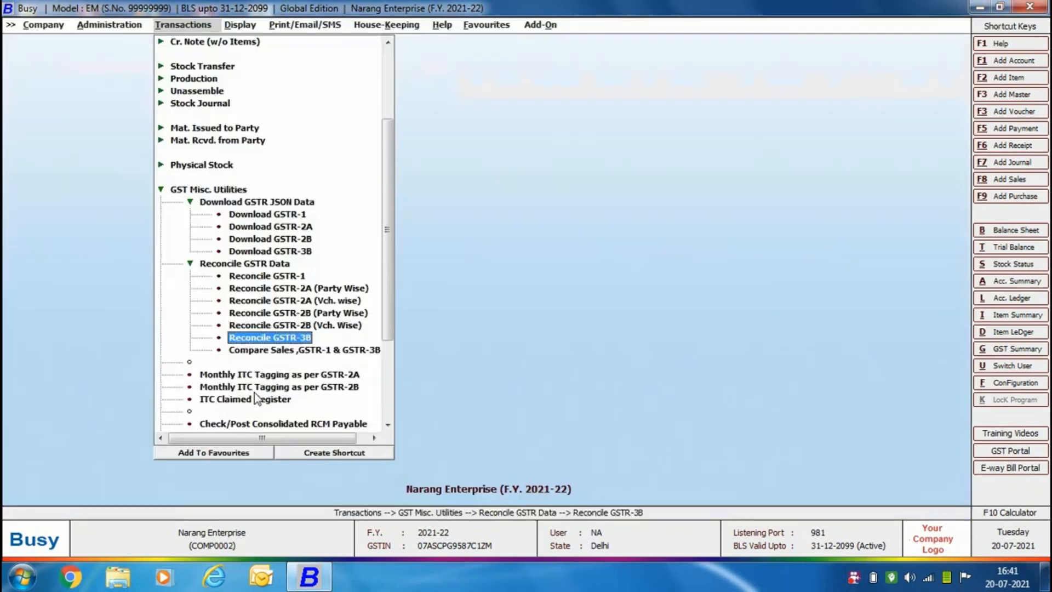
Generate the Compare Sales, GSTR-1 & GSTR-3B report with monthly filing frequency for April to June.
key("Down")
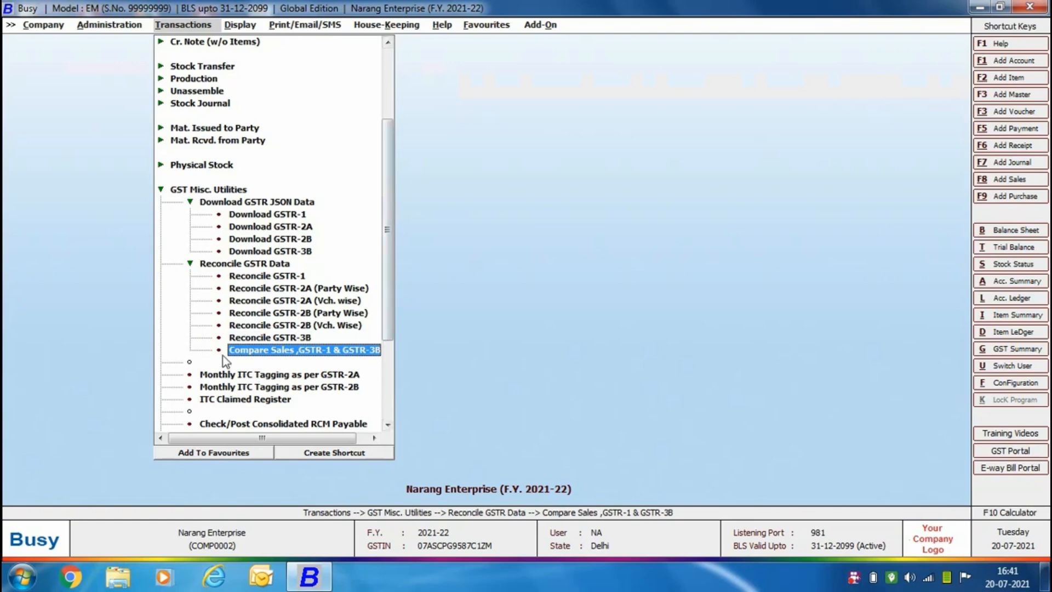
double_click(317, 353)
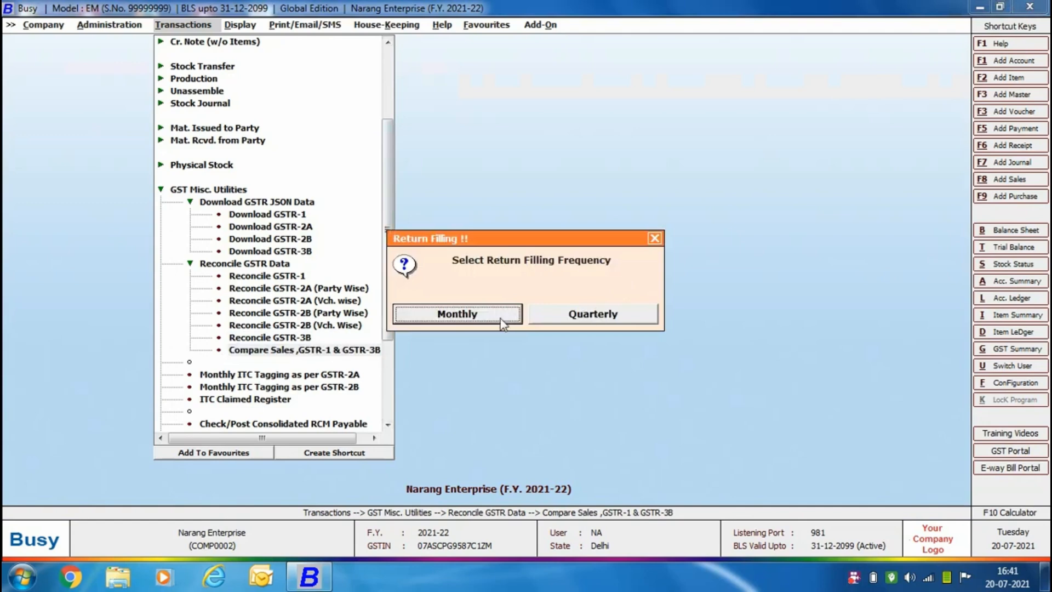
left_click(458, 314)
type("ju")
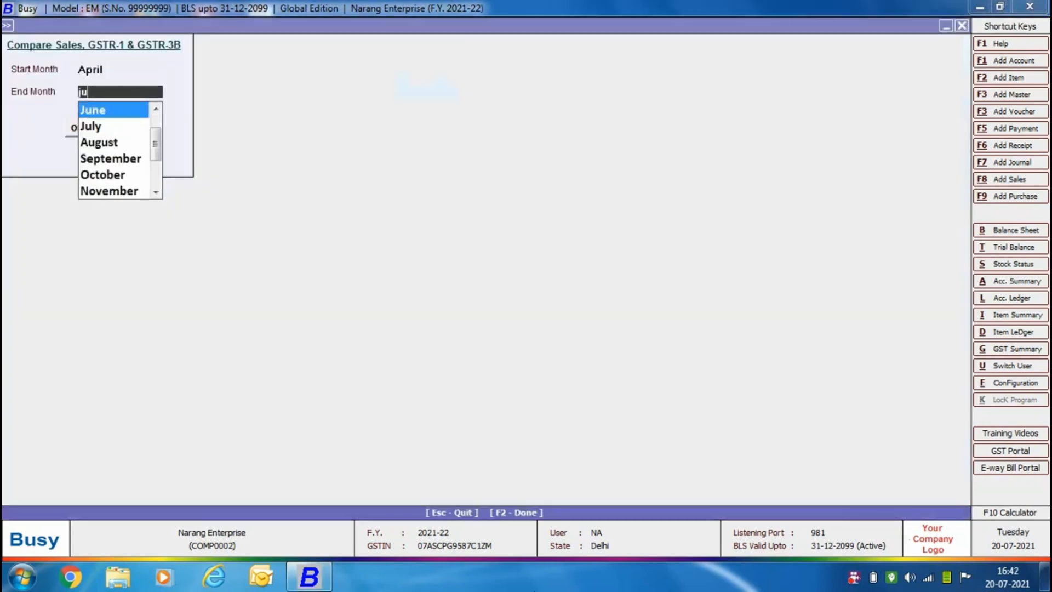
type("n")
key("Return")
key("Return")
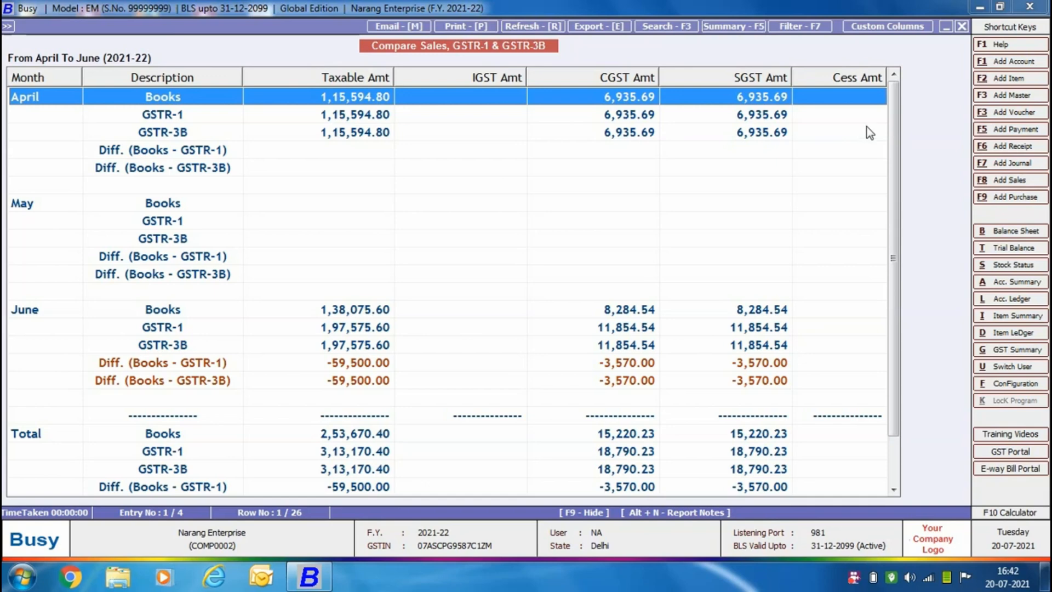
Review the monthly and total differences between books, GSTR-1 and GSTR-3B, and return to the main screen.
scroll(888, 187, "down", 1)
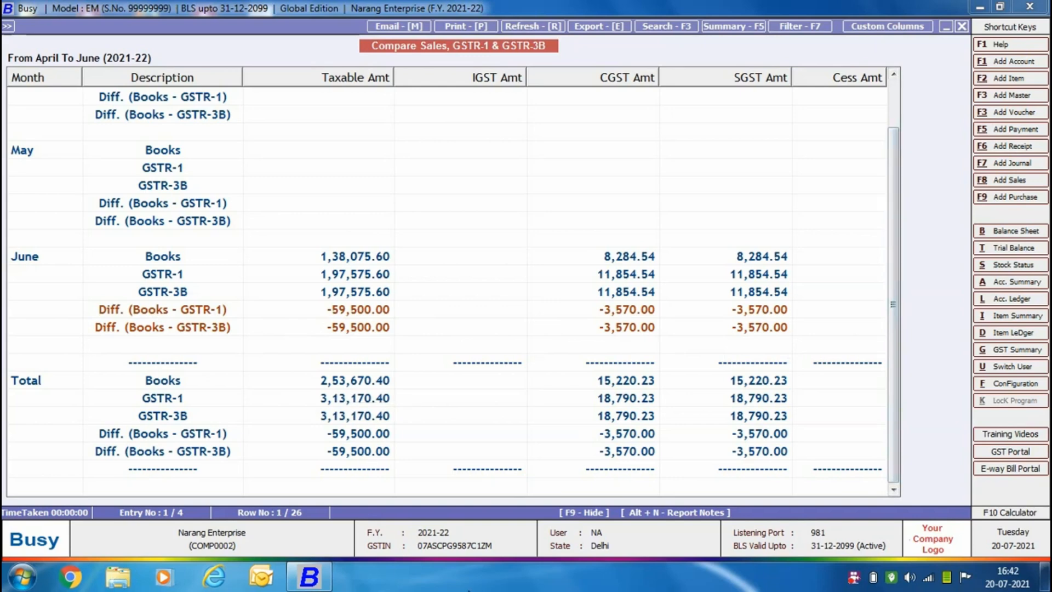
key("Escape")
key("Escape")
key("Escape")
key("Escape")
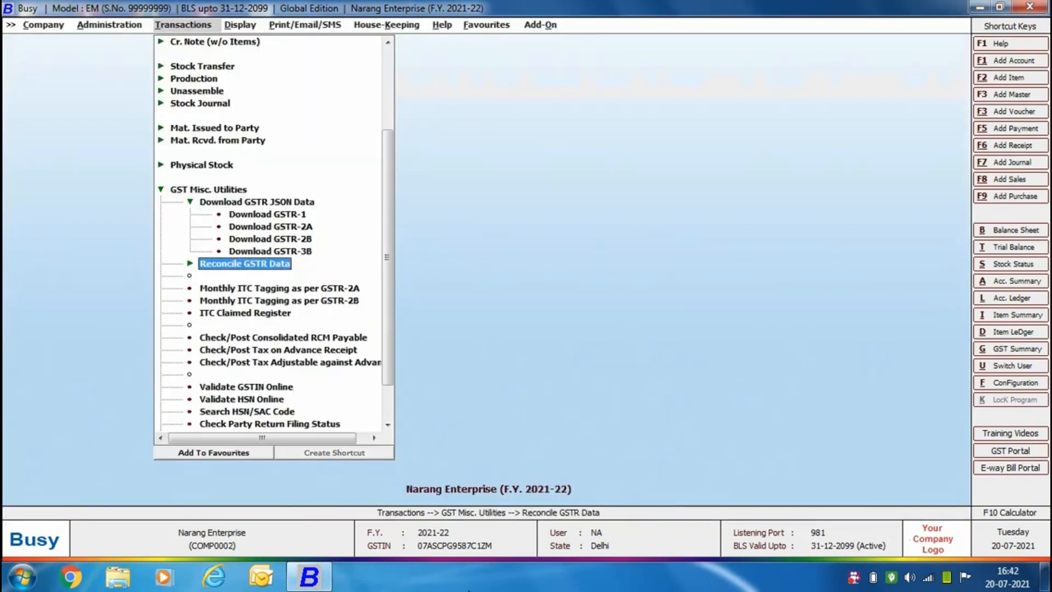
key("Escape")
key("Escape")
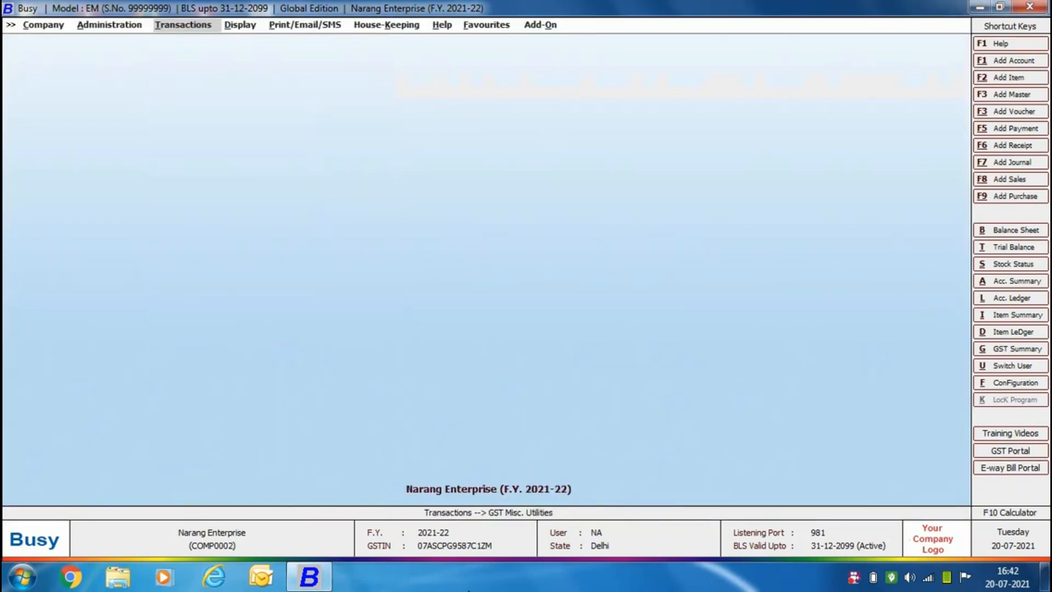